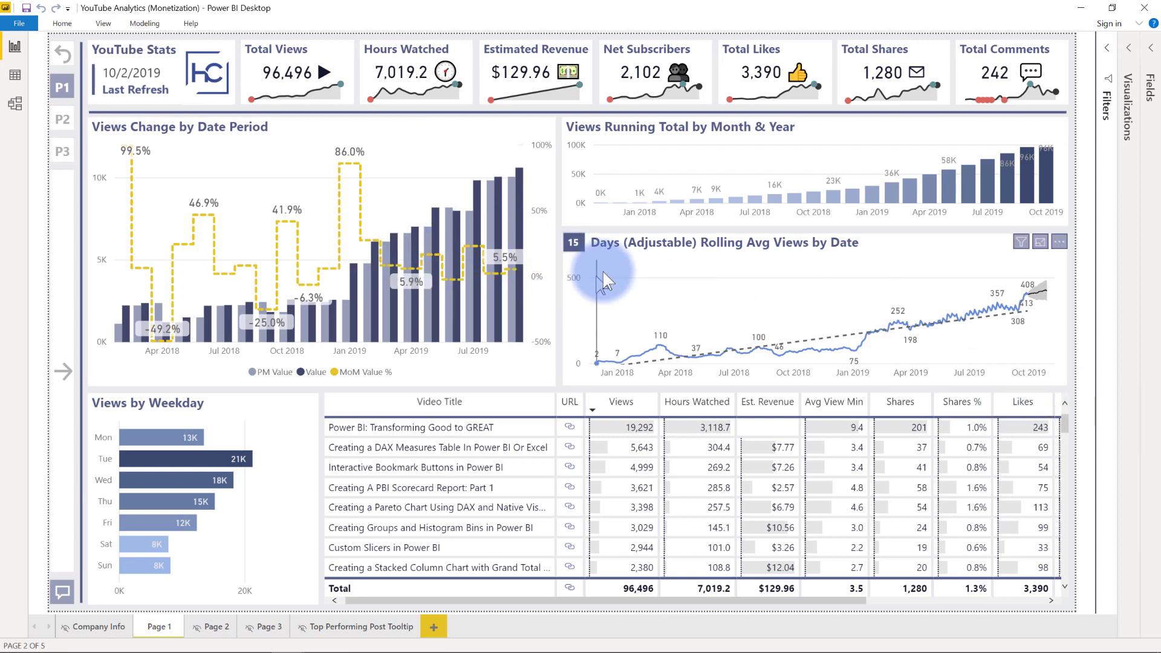
Try dragging the Hours Watched column across the video table, scroll it, then go to Page 2
{"action": "mouse_move", "coordinate": [606, 266]}
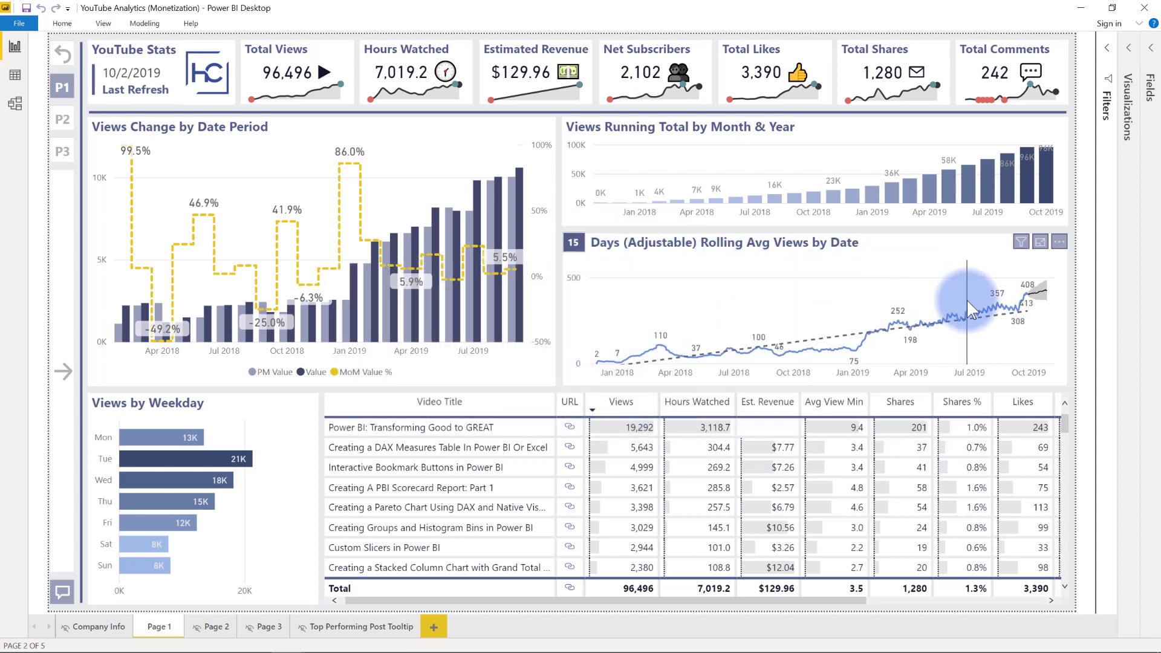
{"action": "mouse_move", "coordinate": [966, 299]}
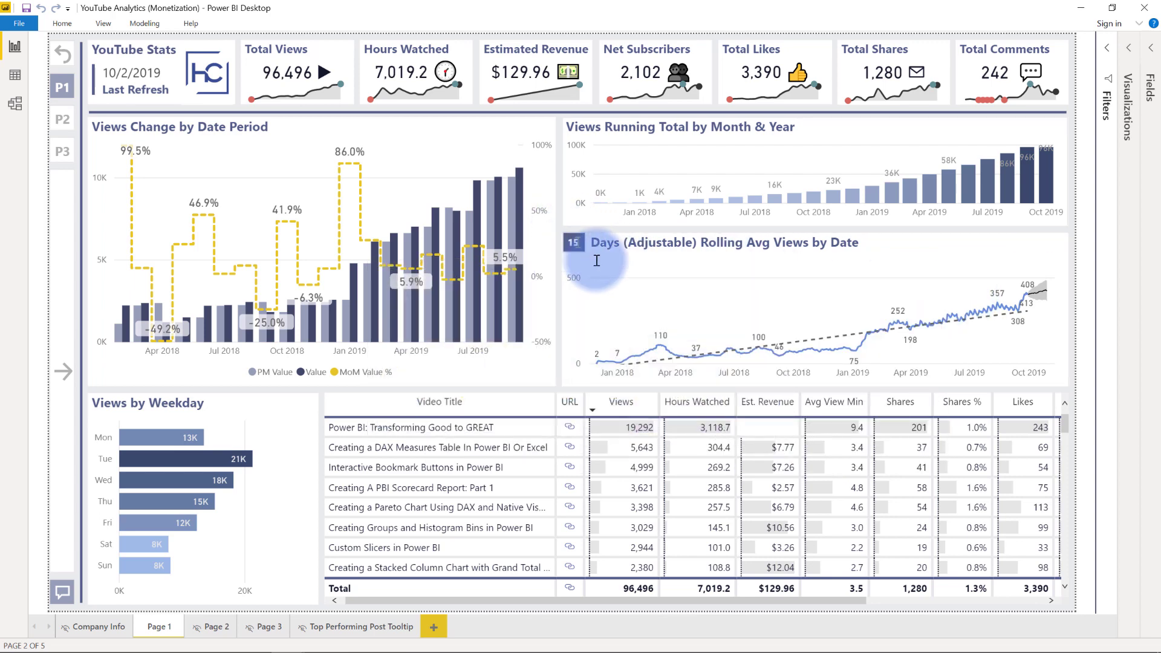
{"action": "mouse_move", "coordinate": [712, 280]}
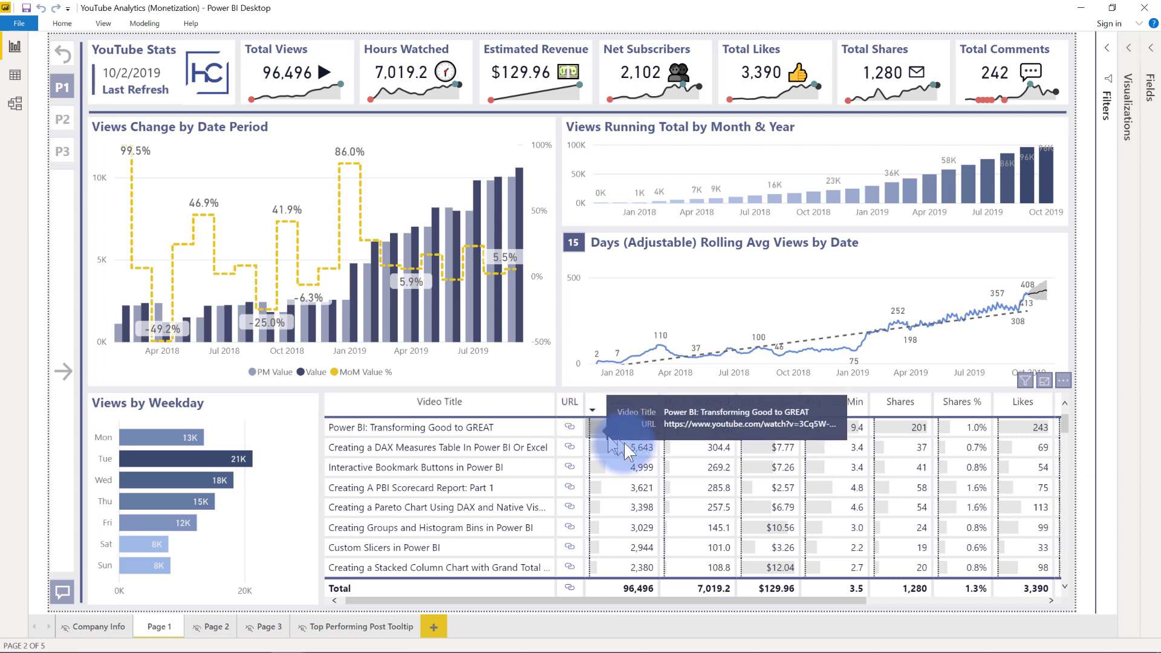
{"action": "left_click_drag", "start_coordinate": [677, 402], "coordinate": [756, 400]}
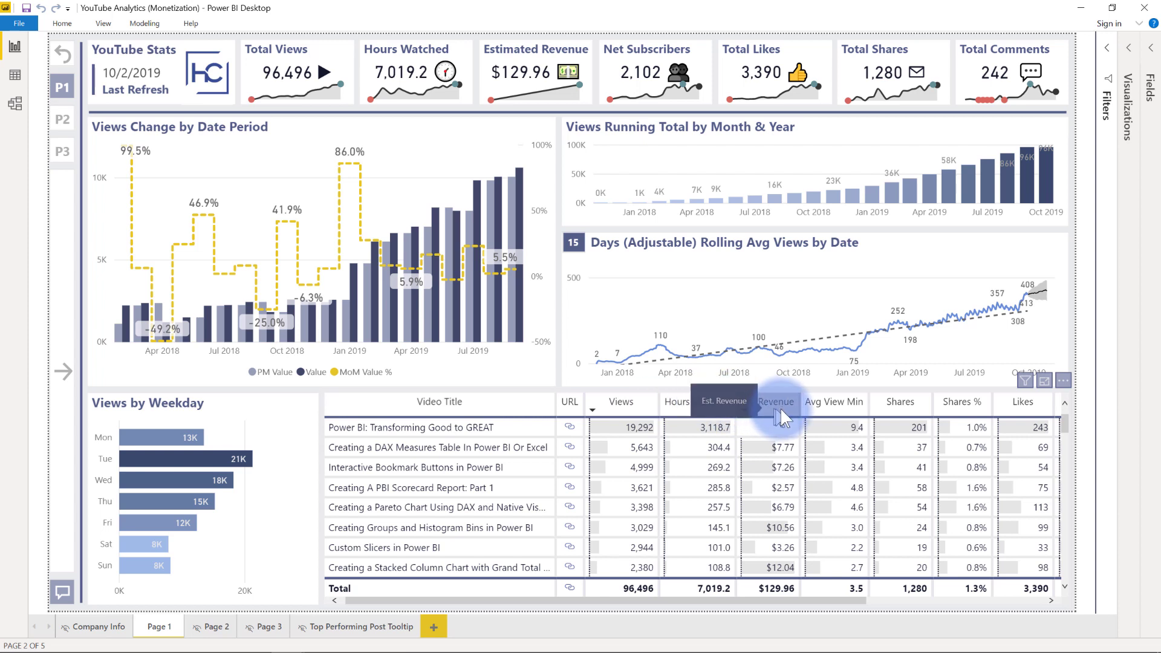
{"action": "left_click_drag", "start_coordinate": [838, 402], "coordinate": [955, 404]}
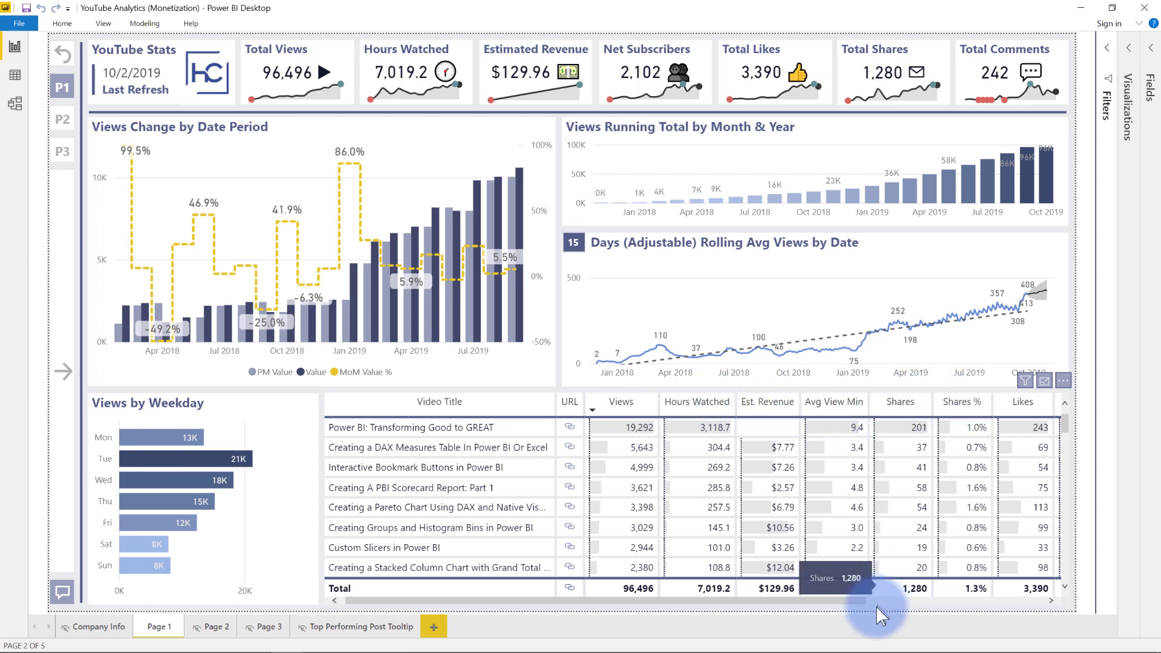
{"action": "left_click_drag", "start_coordinate": [854, 600], "coordinate": [633, 605]}
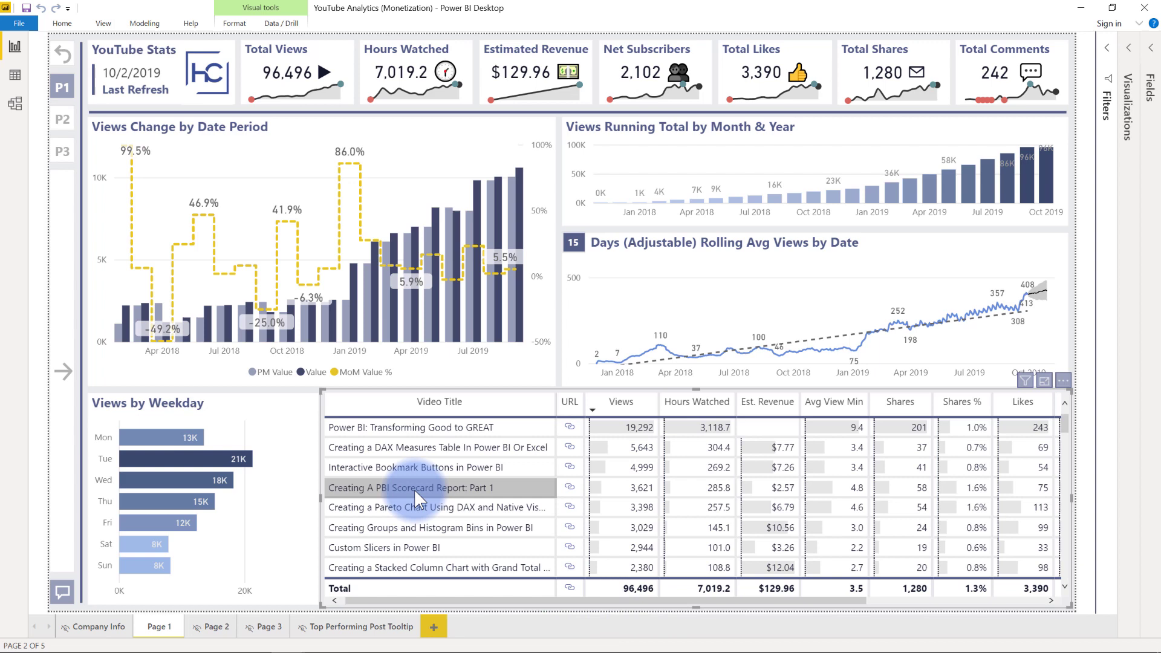
{"action": "left_click", "coordinate": [219, 626]}
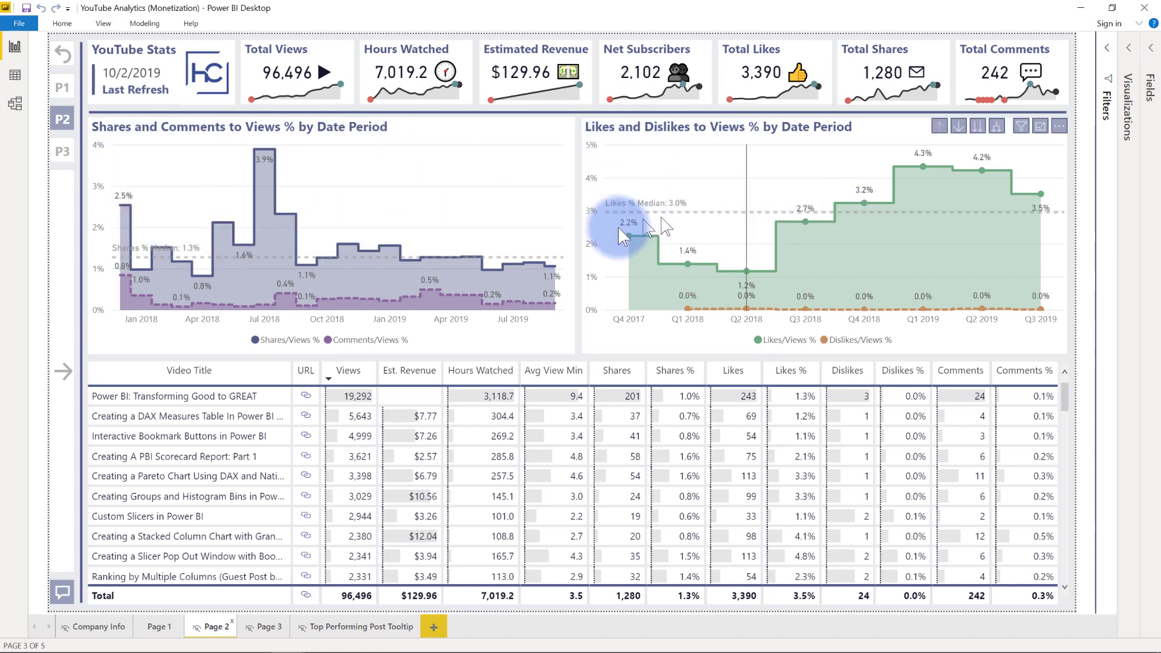
Cross-filter to 'Power BI: Transforming Good to GREAT', clear that filter, then go to Page 3
{"action": "mouse_move", "coordinate": [313, 387]}
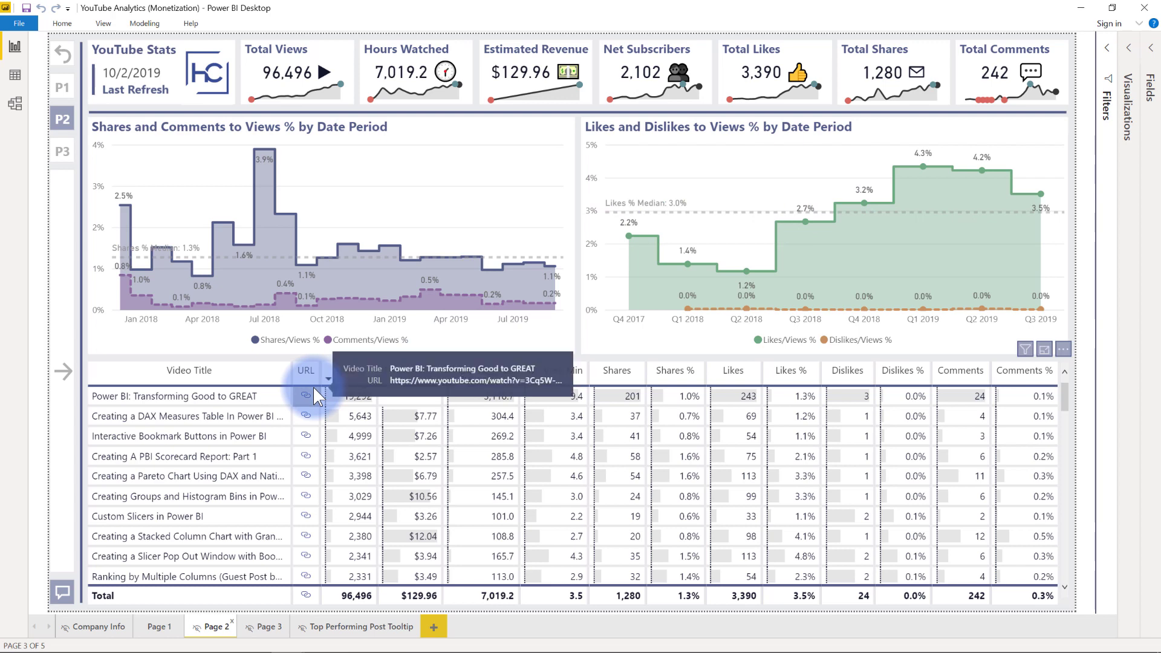
{"action": "left_click", "coordinate": [203, 394]}
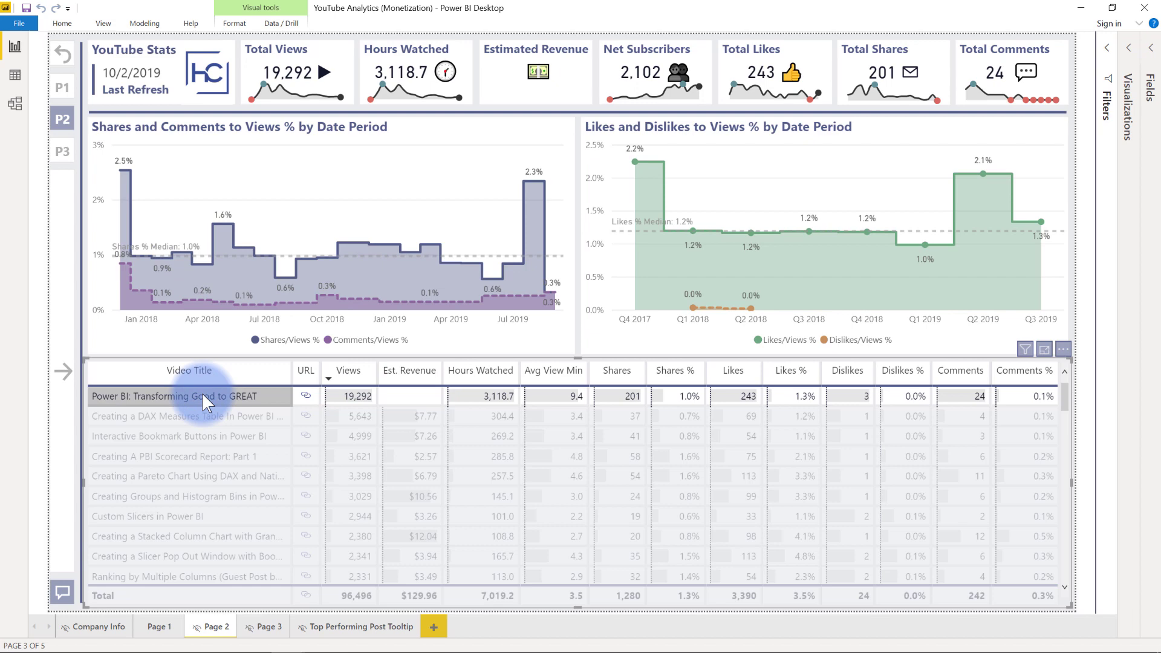
{"action": "left_click", "coordinate": [201, 394]}
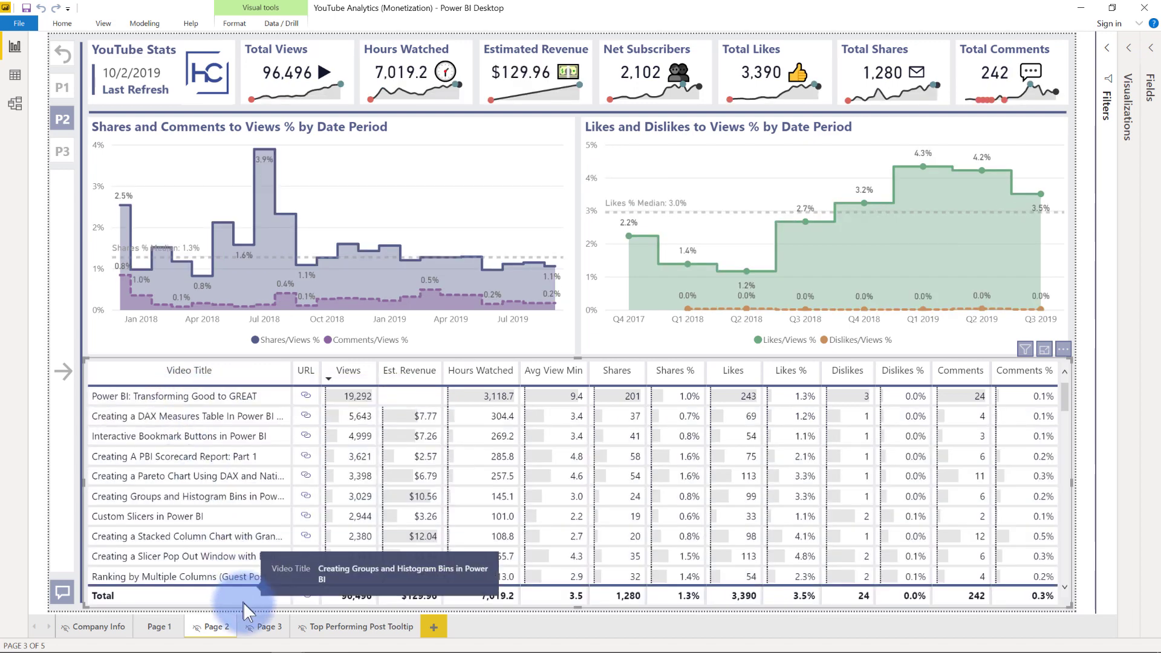
{"action": "left_click", "coordinate": [259, 626]}
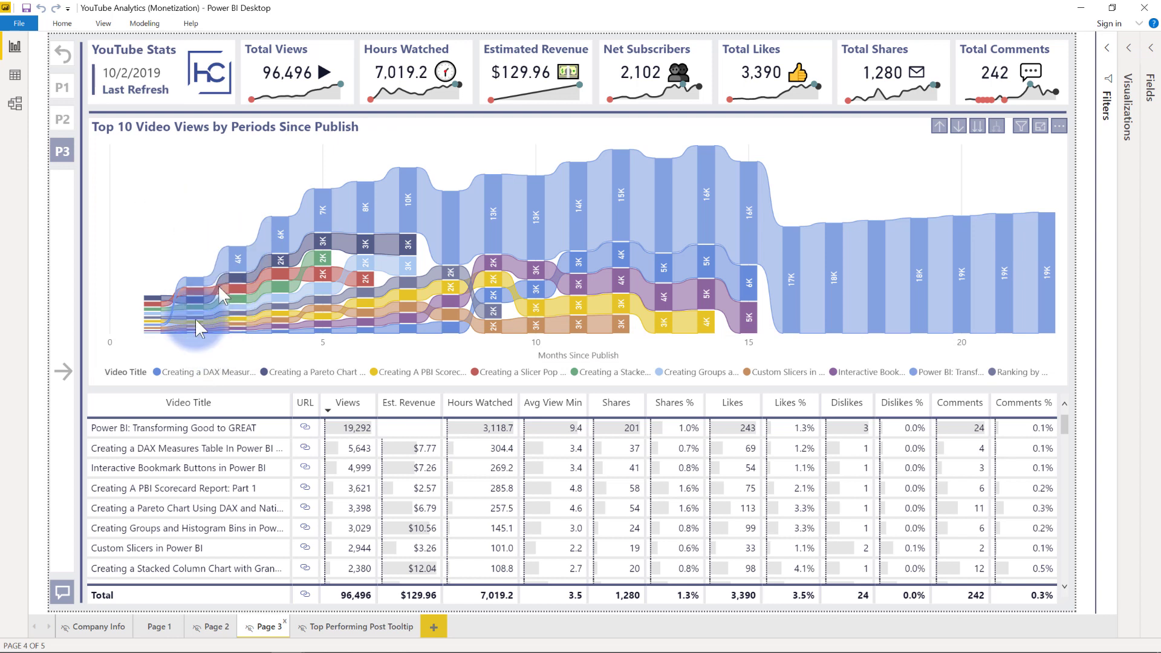
{"action": "left_click", "coordinate": [923, 372]}
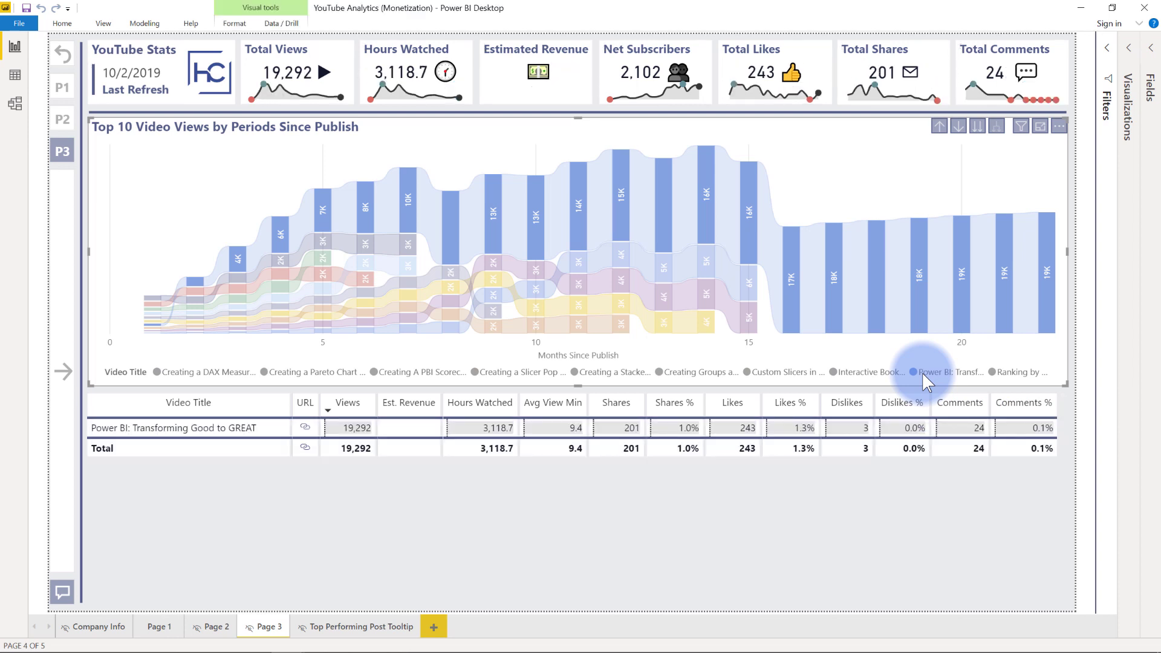
{"action": "left_click", "coordinate": [922, 373]}
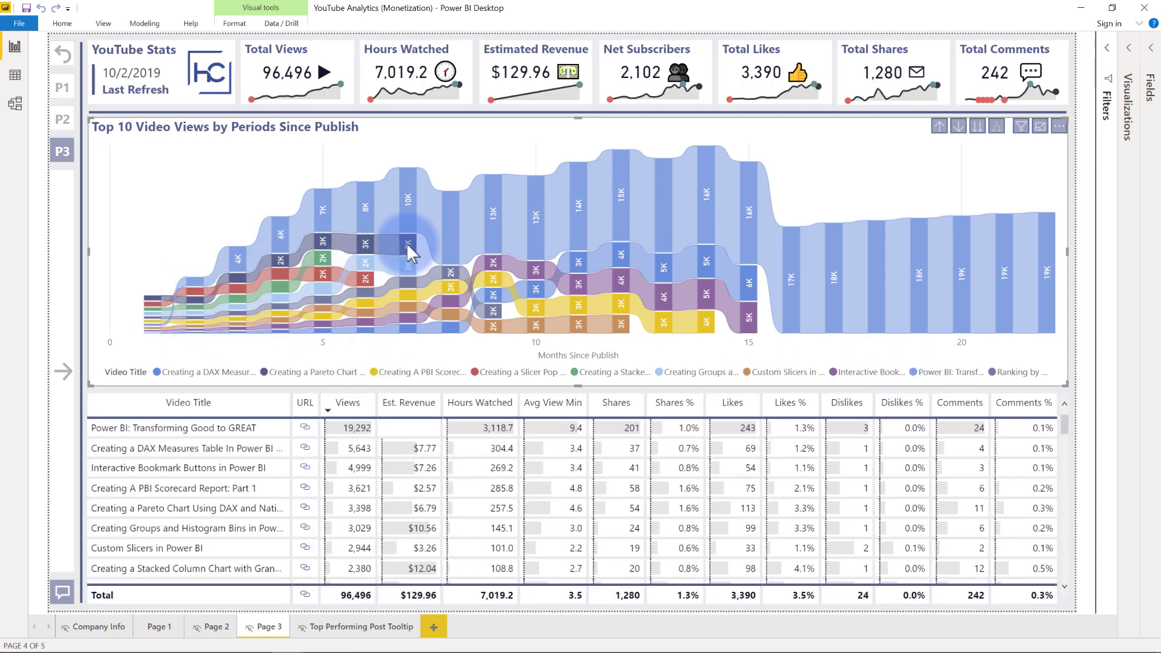
{"action": "left_click", "coordinate": [309, 371]}
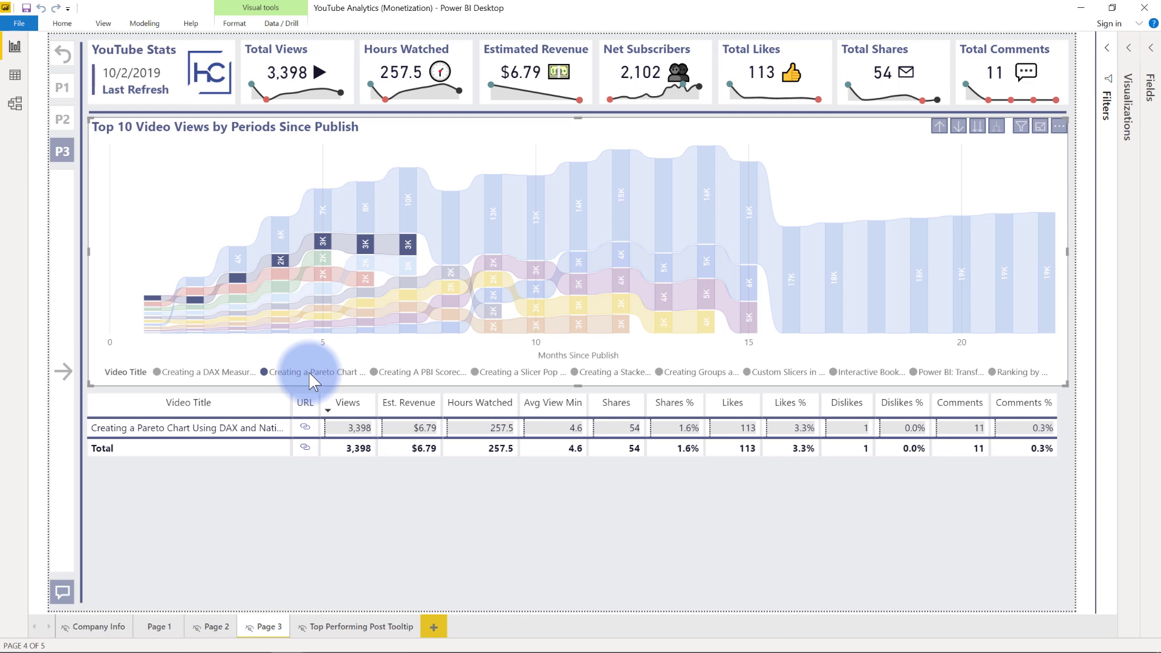
{"action": "left_click", "coordinate": [313, 373]}
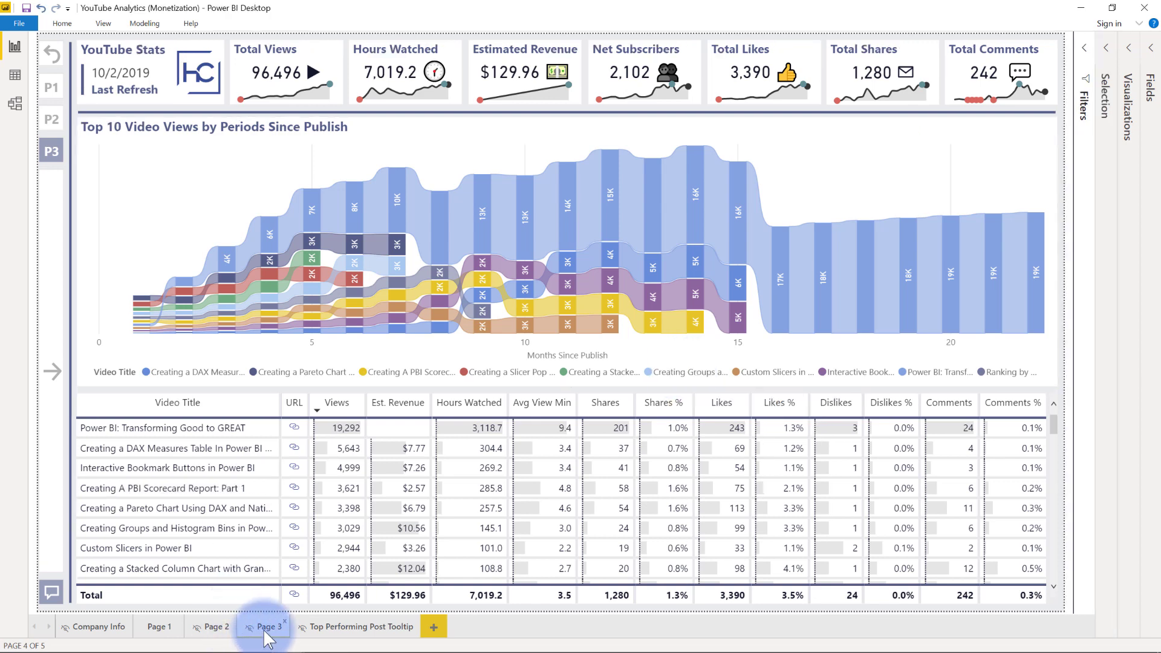
Open the Select Filters panel and switch the ribbon chart's value to Hours Watched
{"action": "left_click", "coordinate": [52, 366]}
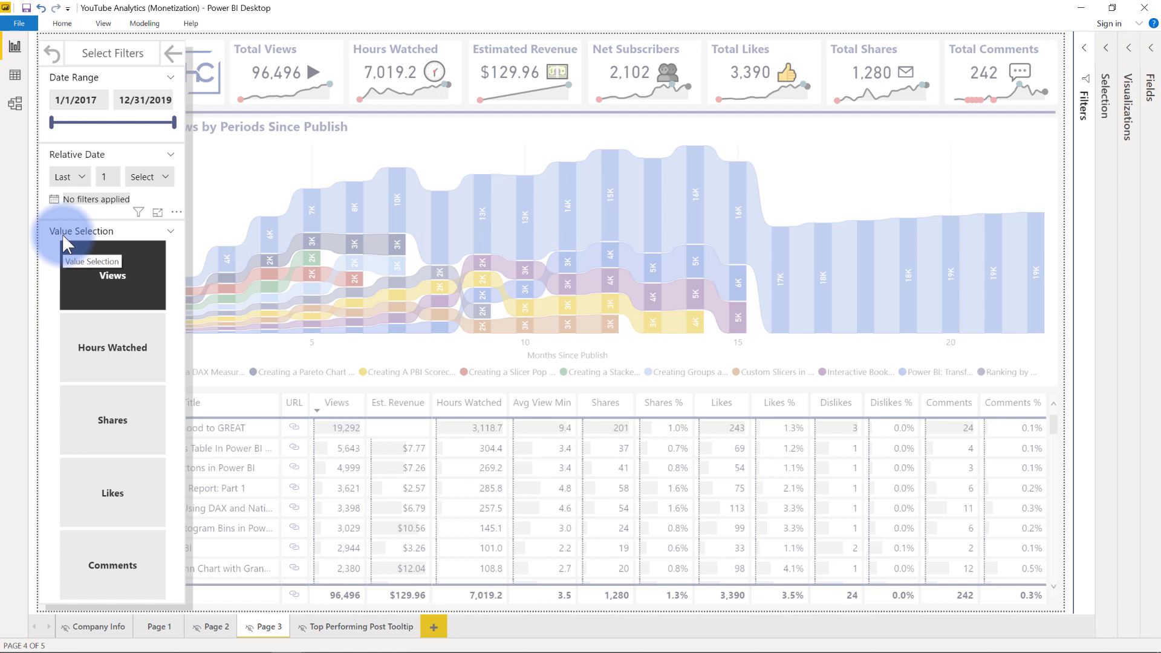
{"action": "left_click", "coordinate": [117, 275]}
{"action": "left_click", "coordinate": [121, 353]}
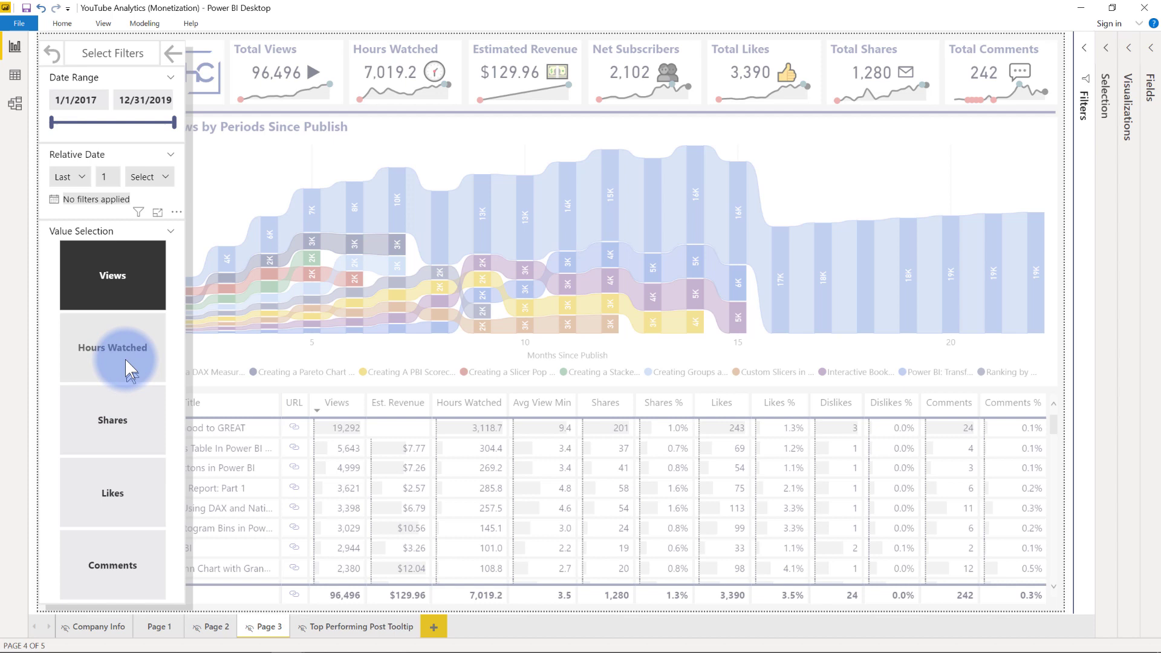
{"action": "left_click", "coordinate": [125, 354]}
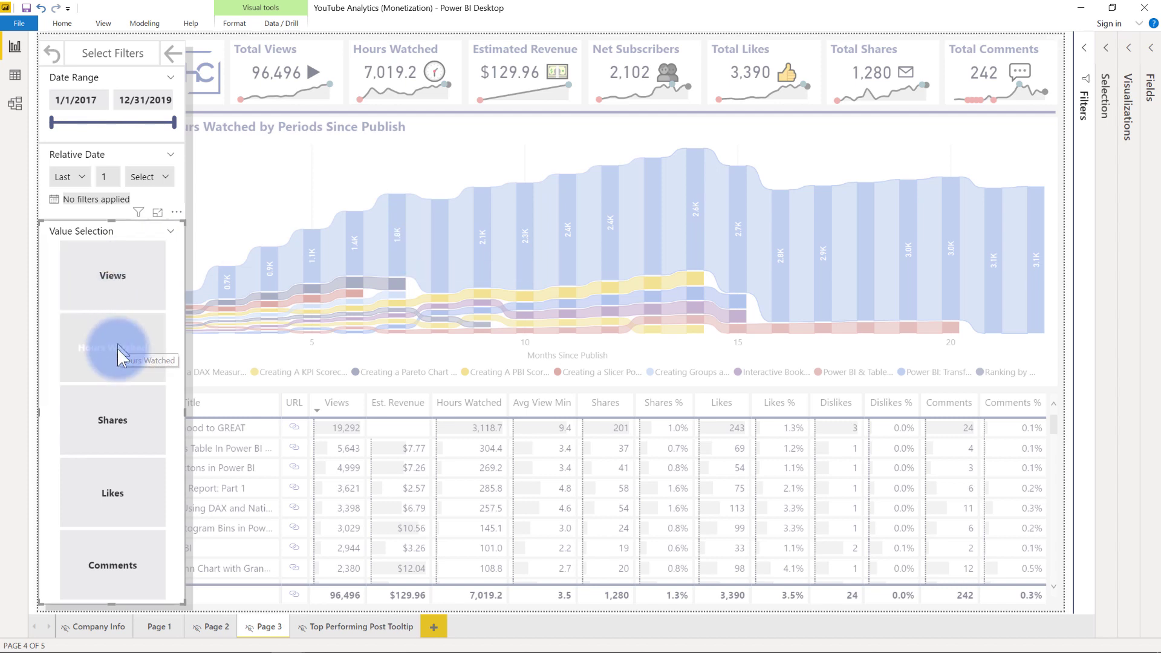
Switch the ribbon chart back to Views and close the filters panel
{"action": "left_click", "coordinate": [121, 422]}
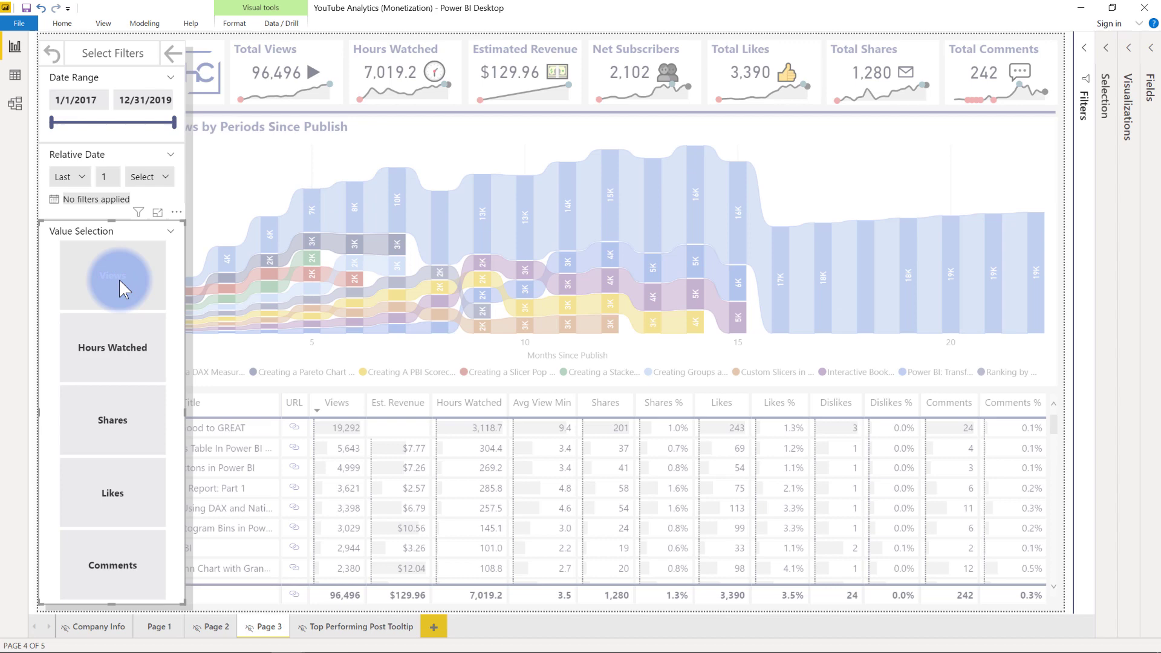
{"action": "left_click", "coordinate": [100, 484]}
{"action": "left_click", "coordinate": [111, 568]}
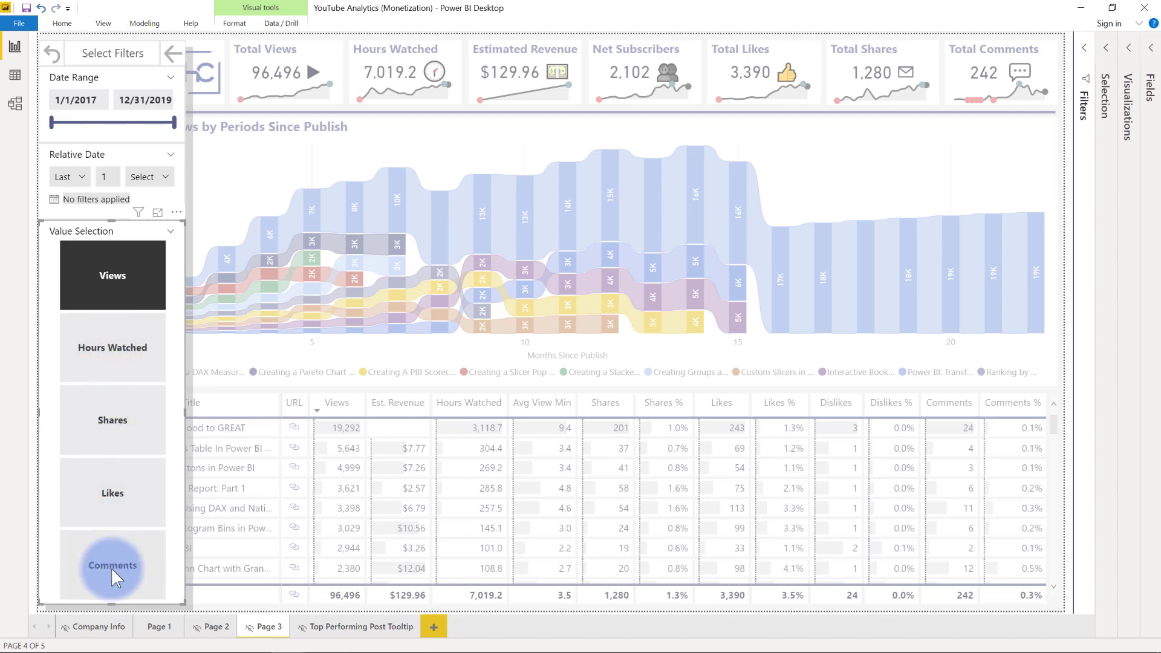
{"action": "left_click", "coordinate": [175, 53]}
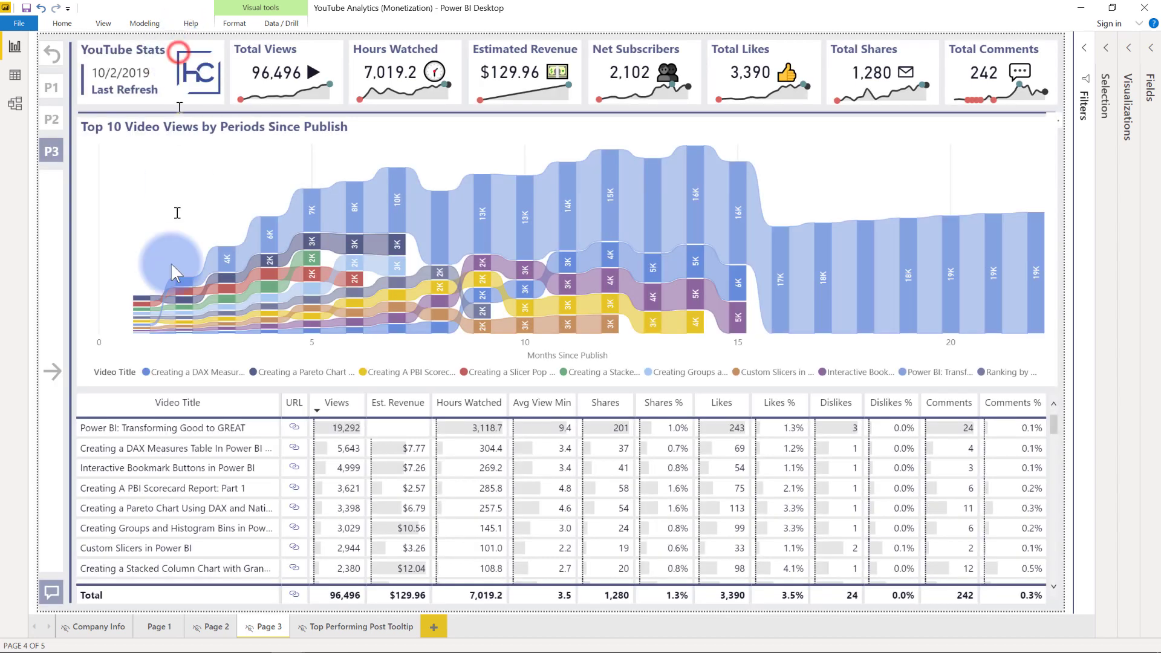
On Page 1, switch the charts from Views to Hours Watched in the Value Selection slicer
{"action": "left_click", "coordinate": [151, 626]}
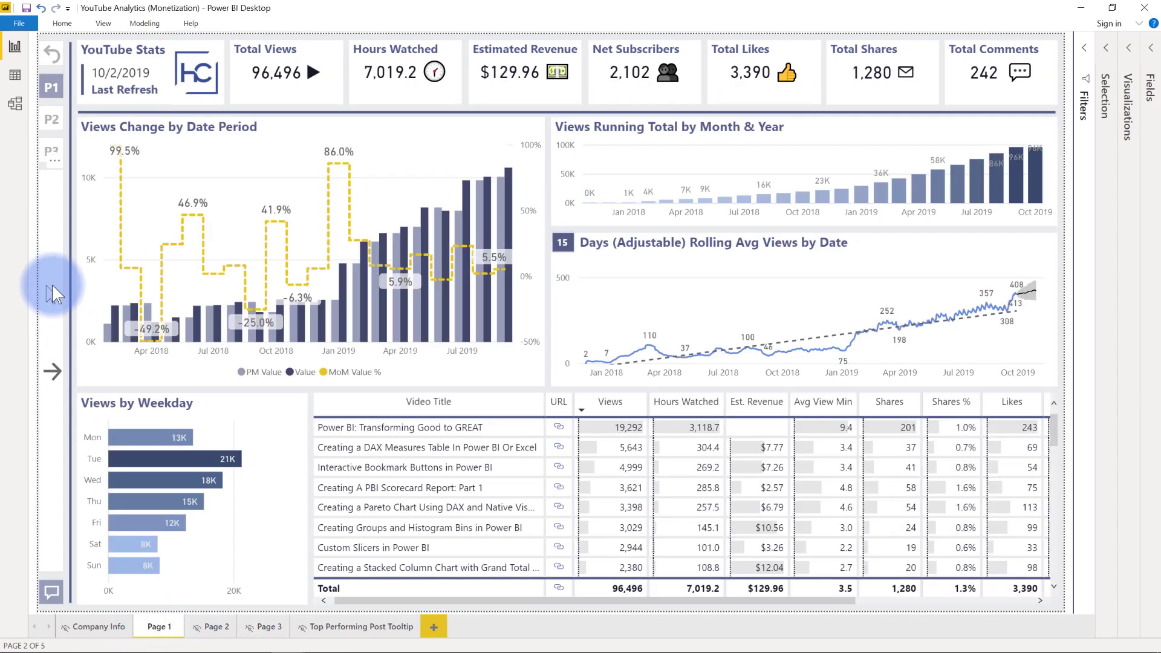
{"action": "left_click", "coordinate": [52, 284]}
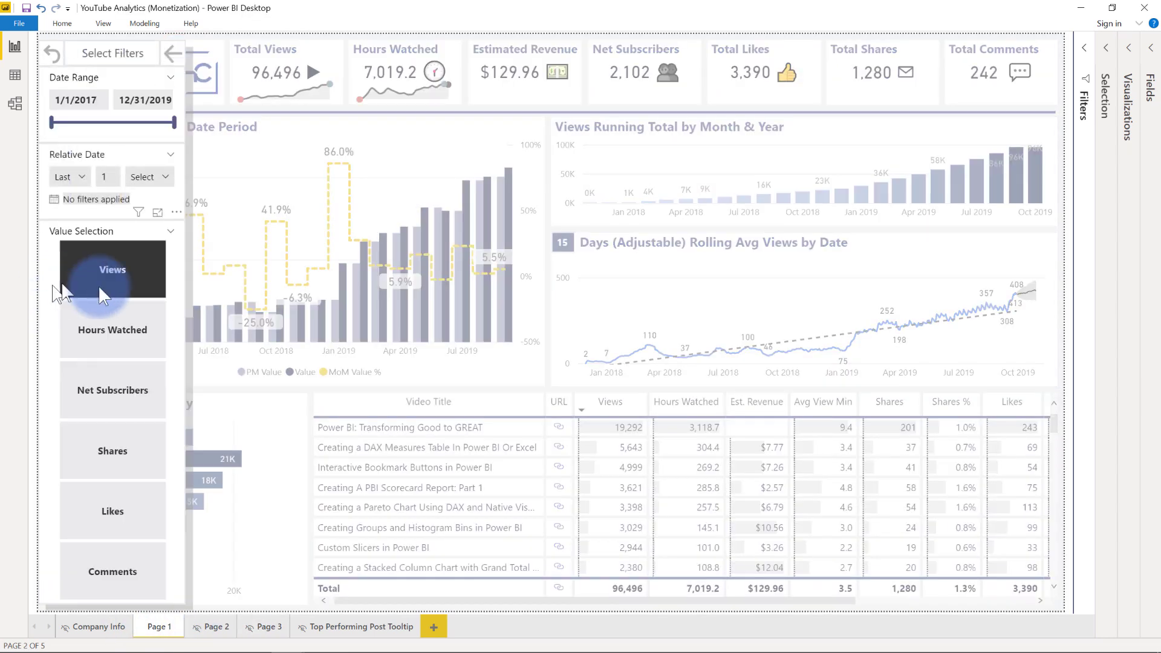
{"action": "left_click", "coordinate": [122, 343]}
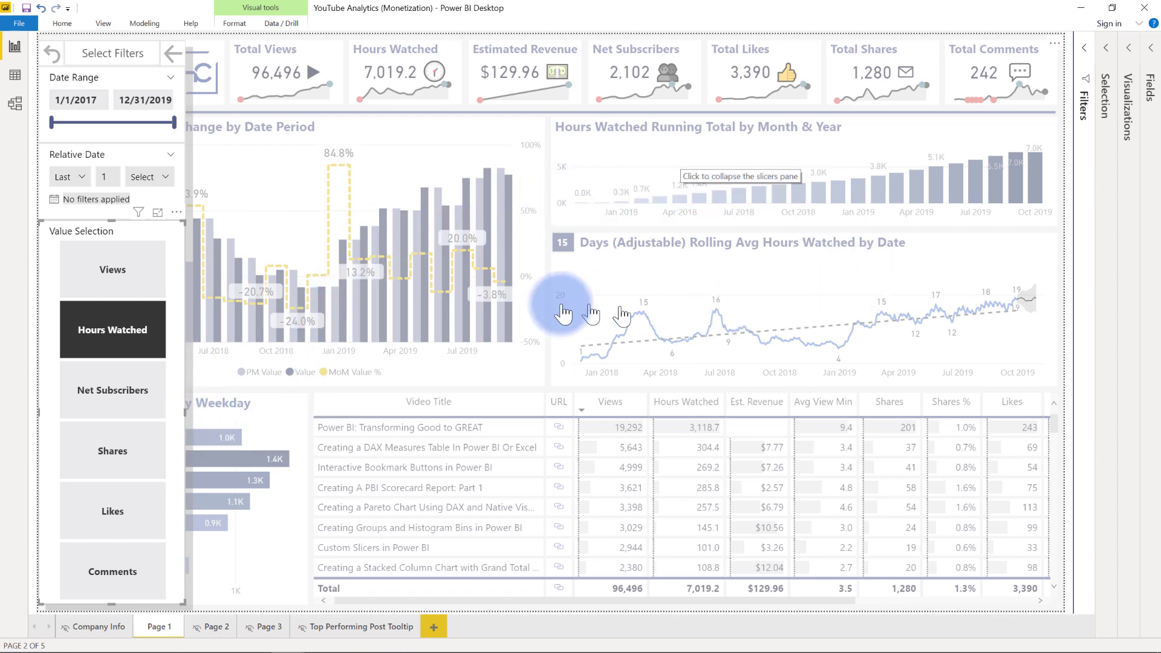
{"action": "left_click", "coordinate": [110, 339]}
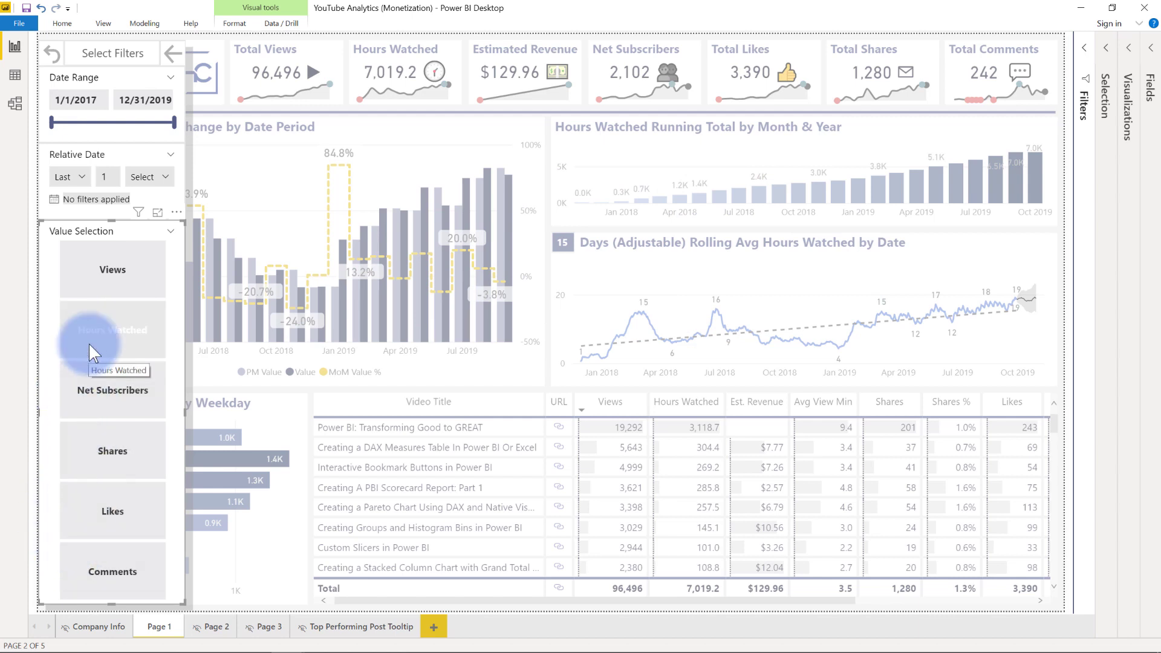
{"action": "left_click", "coordinate": [125, 364]}
Launch Power Query Editor via Edit Queries and glance at the New Source list
{"action": "left_click", "coordinate": [174, 53]}
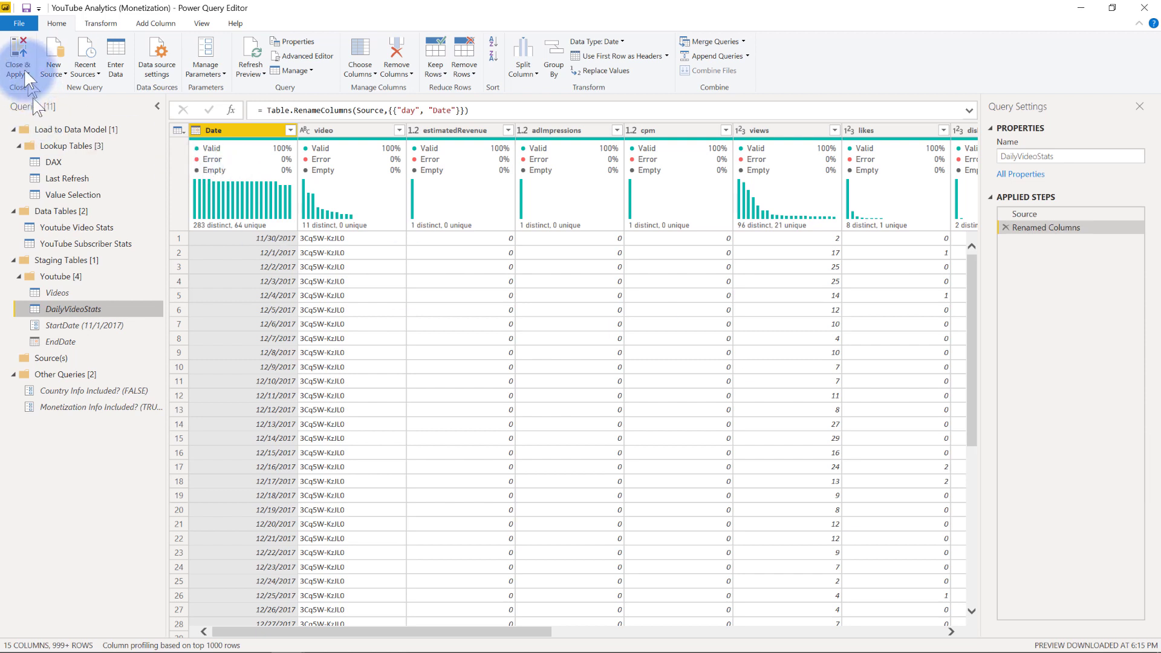
{"action": "left_click", "coordinate": [55, 72]}
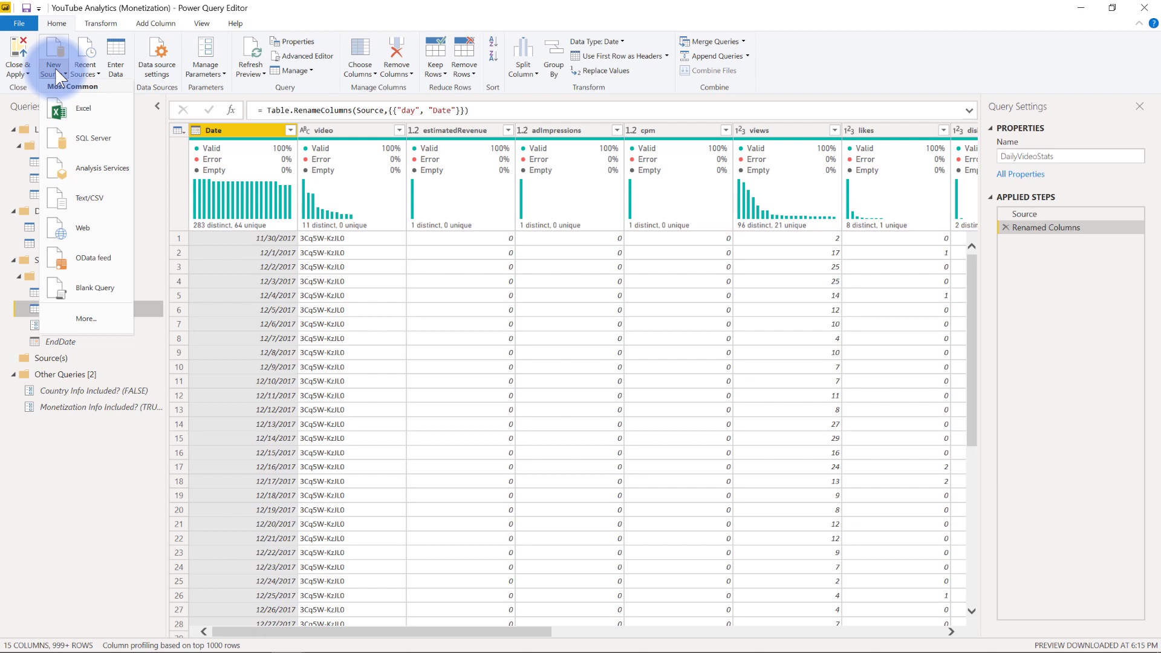
{"action": "left_click", "coordinate": [56, 68]}
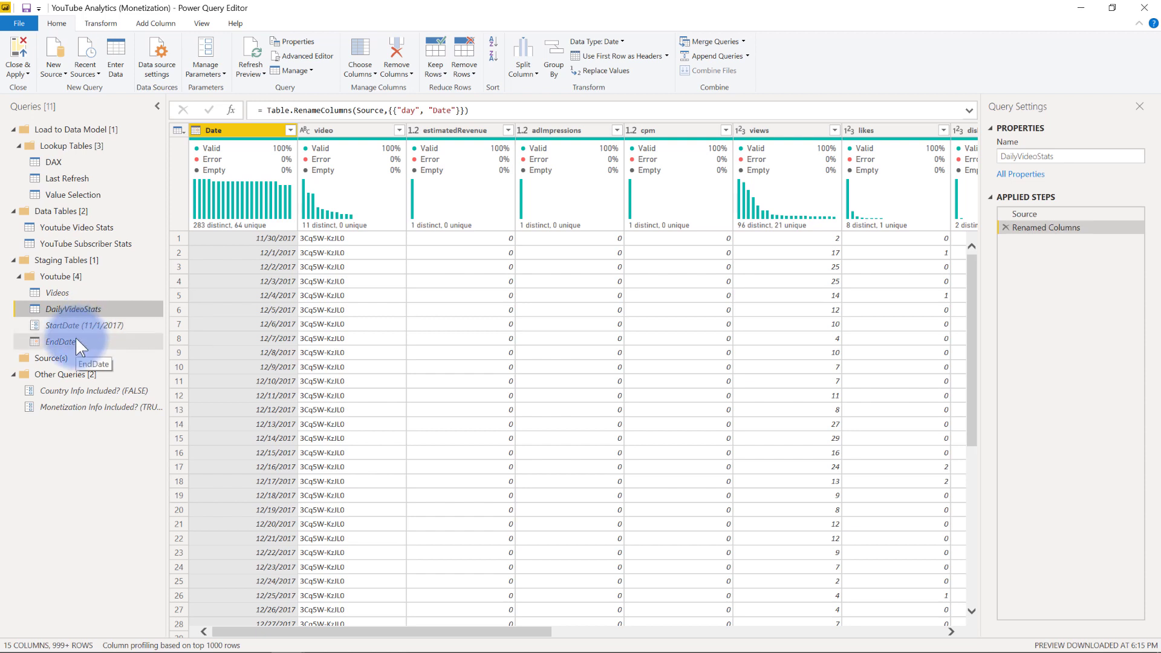
Review Country Info Included? (FALSE) and its value choices, then Monetization Info Included? (TRUE)
{"action": "left_click", "coordinate": [82, 399]}
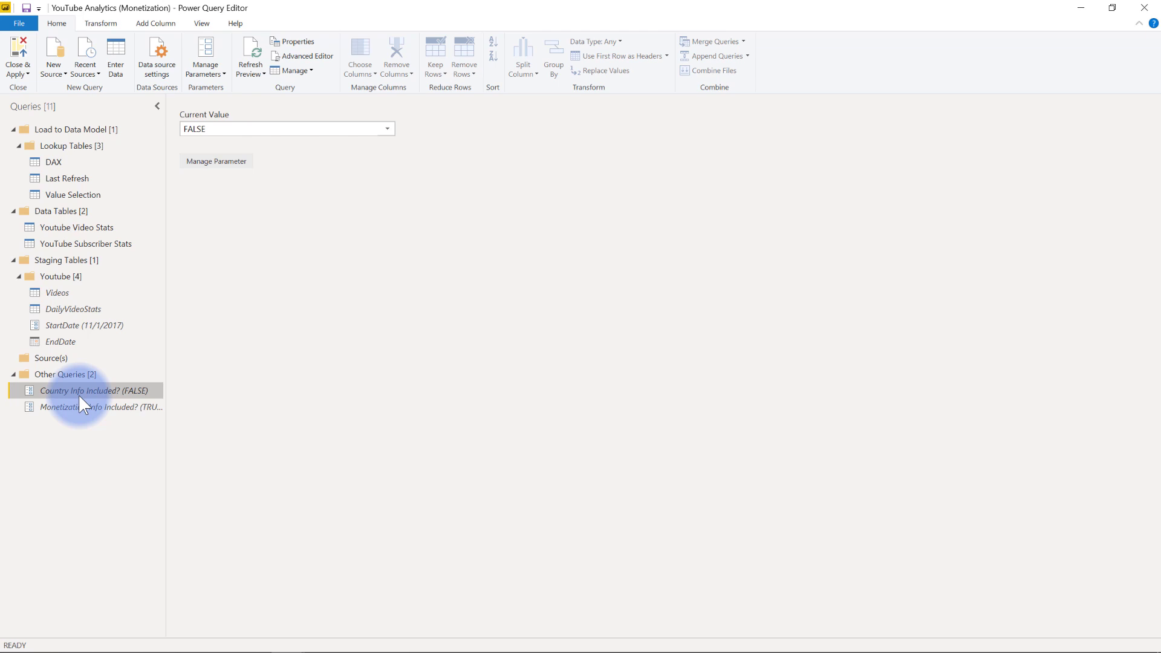
{"action": "left_click", "coordinate": [386, 127]}
{"action": "left_click", "coordinate": [105, 409]}
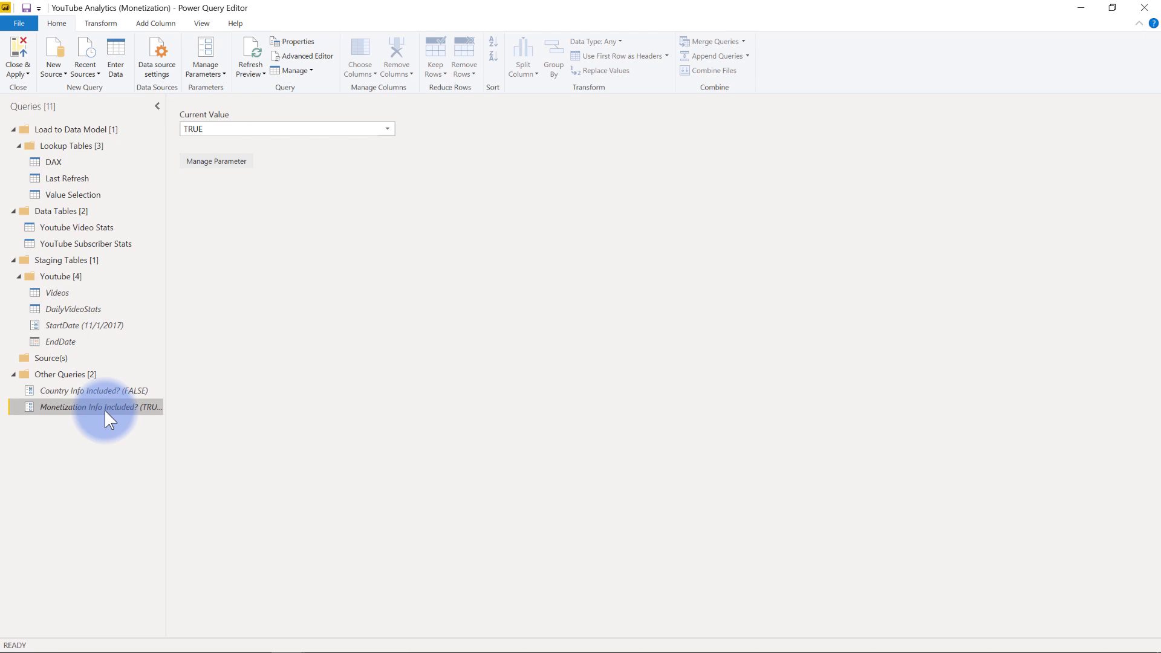
Set Monetization Info Included? to FALSE and preview DailyVideoStats without the monetization columns
{"action": "left_click", "coordinate": [69, 307]}
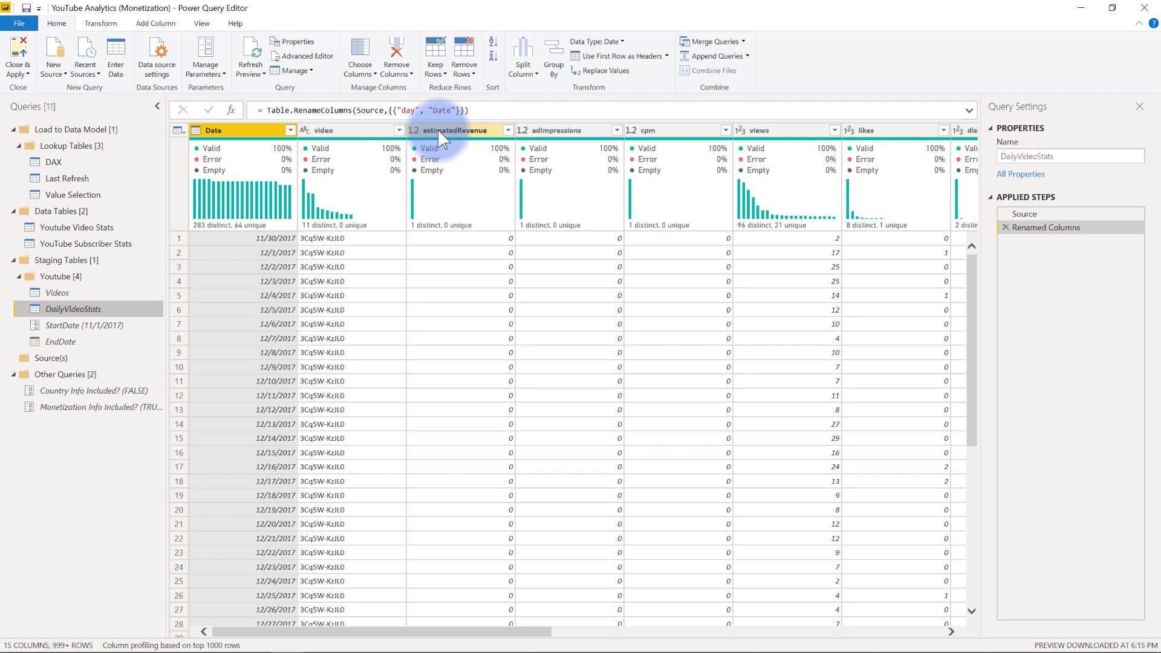
{"action": "left_click", "coordinate": [104, 406]}
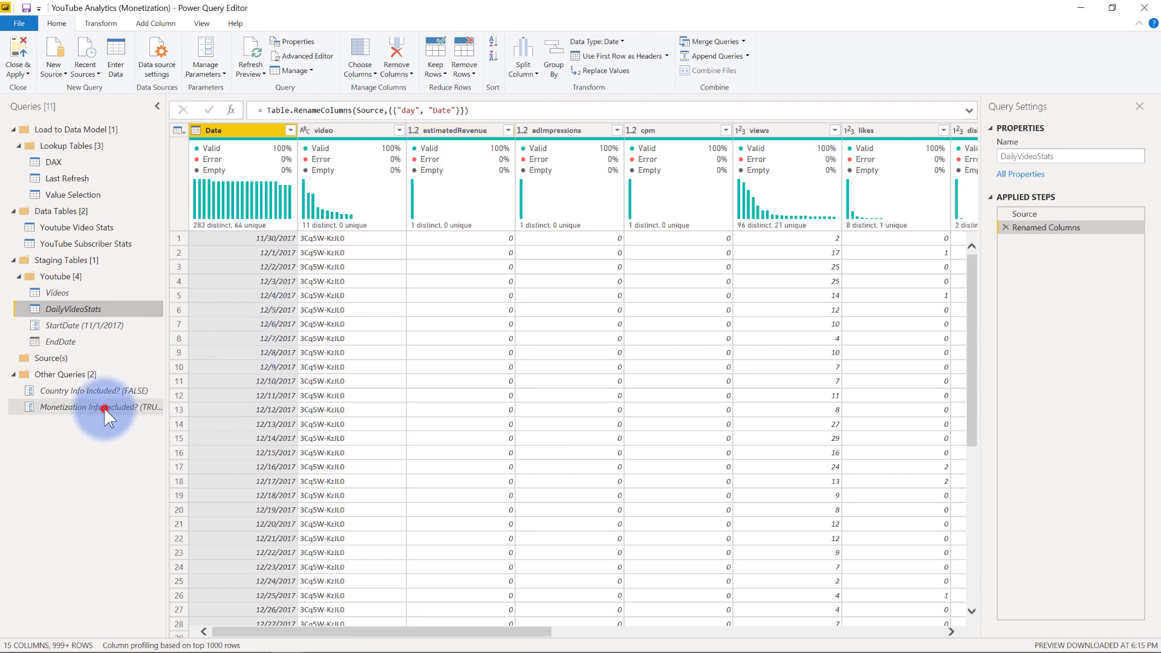
{"action": "left_click", "coordinate": [387, 128]}
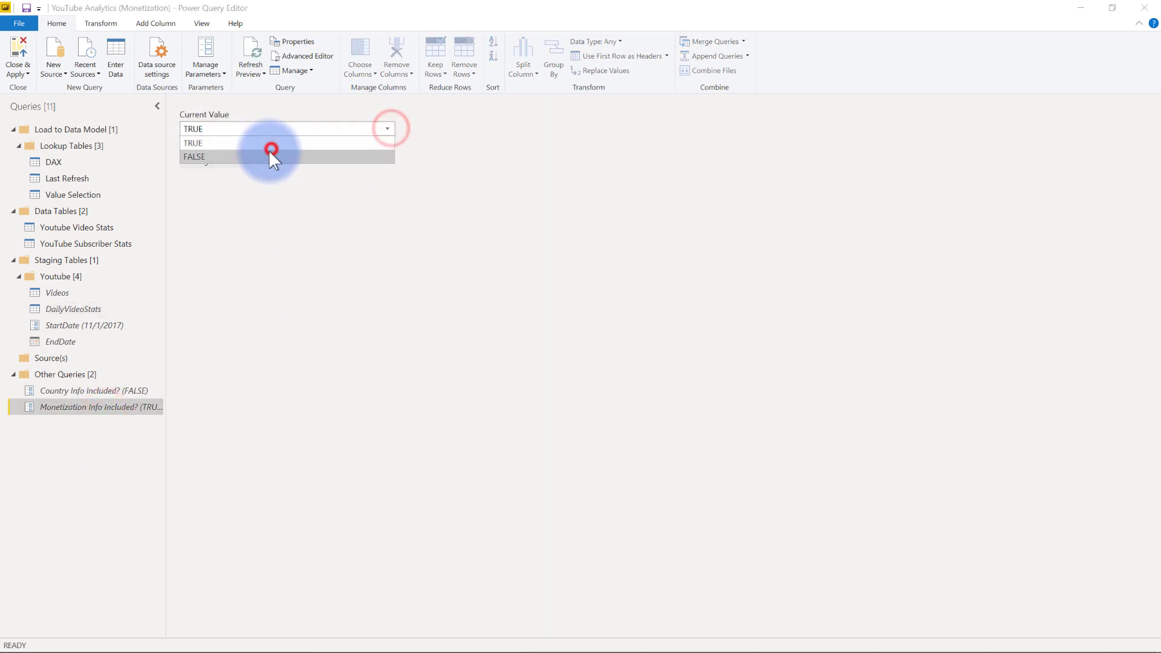
{"action": "left_click", "coordinate": [263, 156]}
{"action": "left_click", "coordinate": [74, 312]}
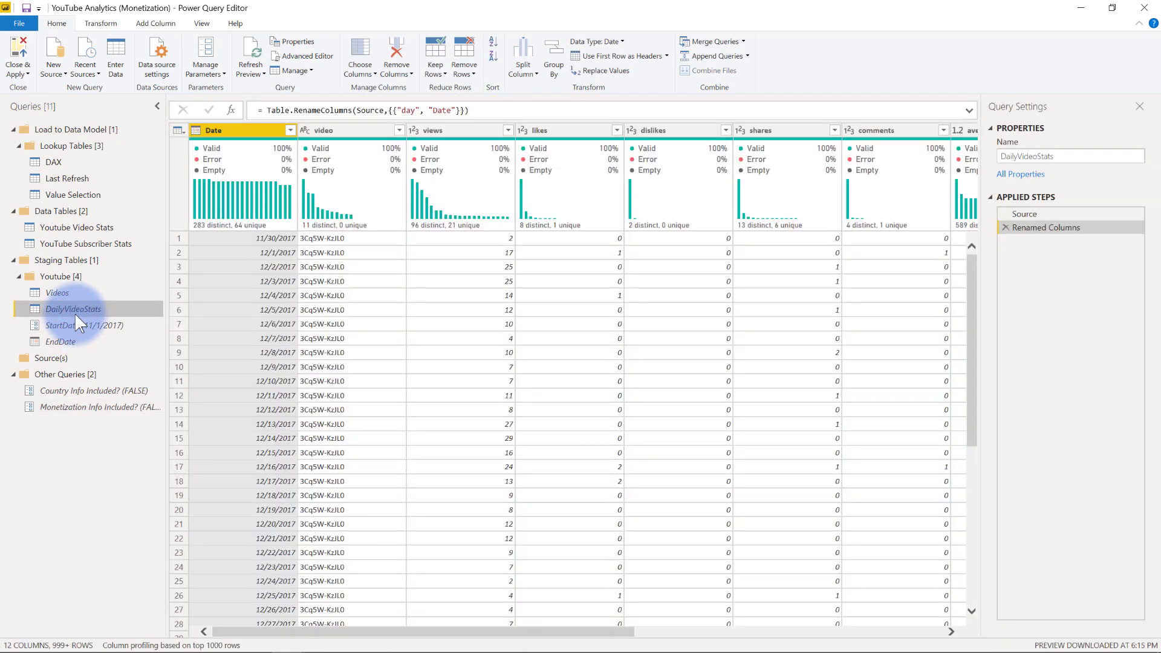
Restore Monetization Info Included? to TRUE and select the Country Info Included? parameter
{"action": "left_click", "coordinate": [69, 407]}
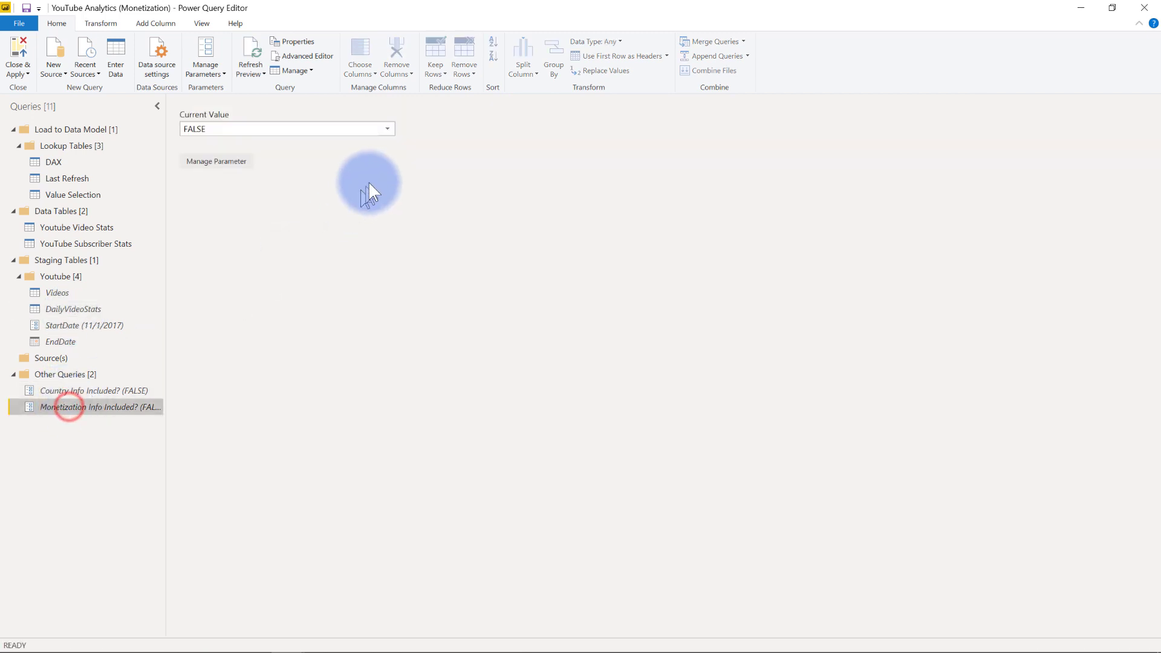
{"action": "left_click", "coordinate": [387, 129]}
{"action": "left_click", "coordinate": [306, 142]}
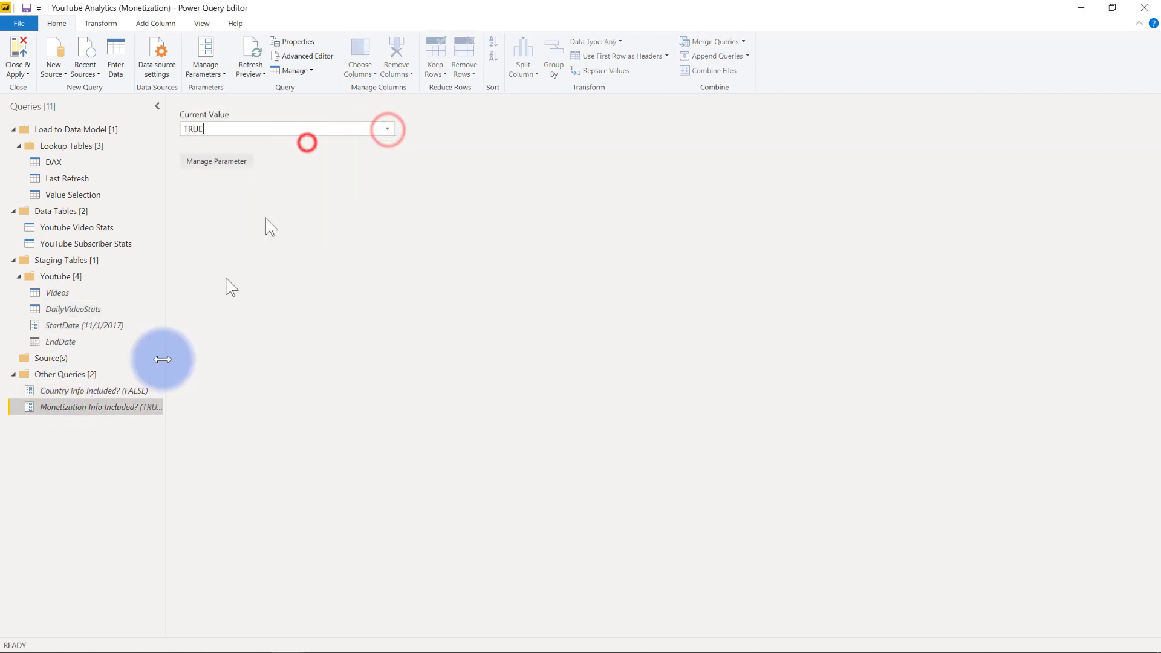
{"action": "left_click", "coordinate": [120, 392]}
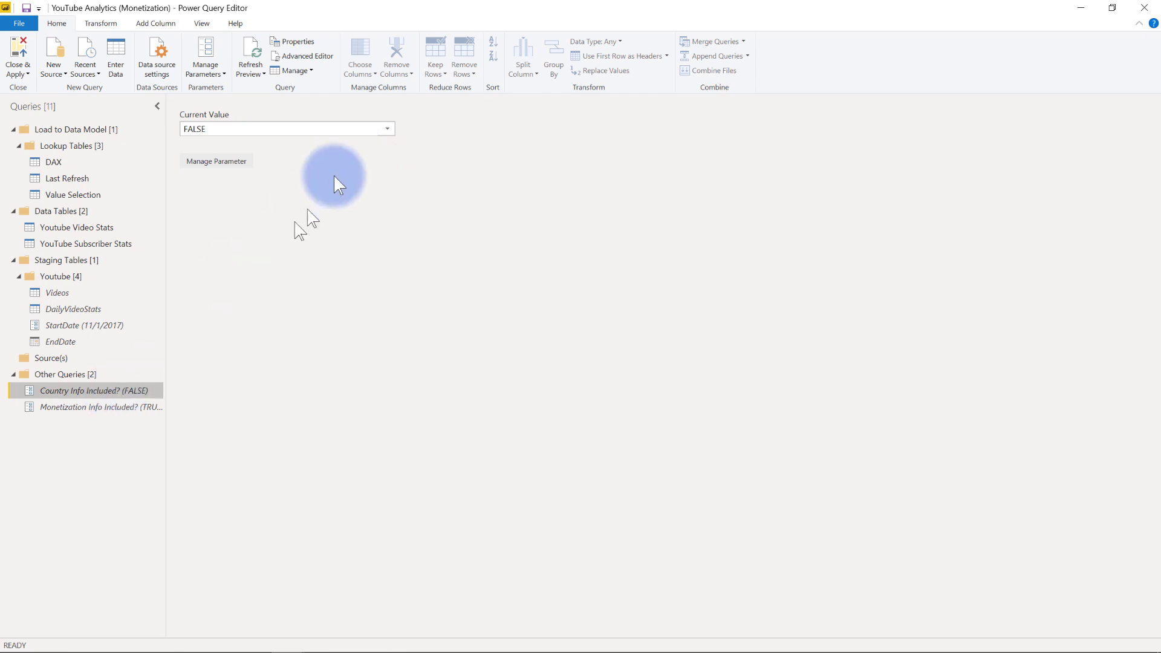
Set Country Info Included? to TRUE and check DailyVideoStats now has a Country code column
{"action": "left_click", "coordinate": [60, 309]}
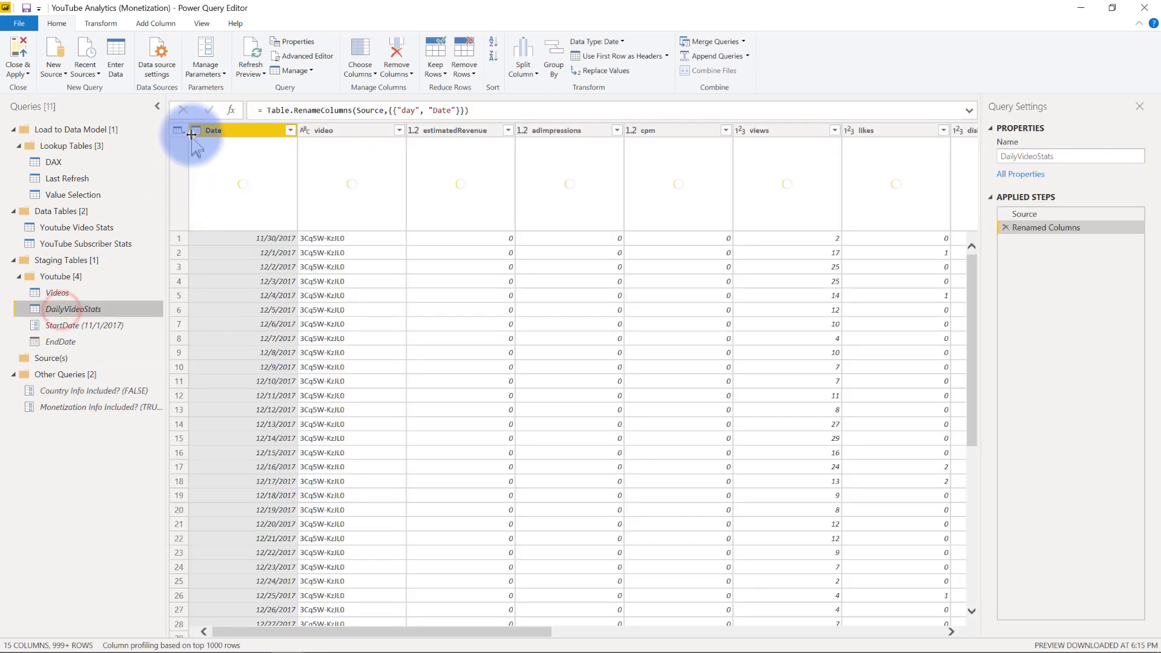
{"action": "left_click", "coordinate": [104, 391]}
{"action": "left_click", "coordinate": [396, 129]}
{"action": "left_click", "coordinate": [285, 143]}
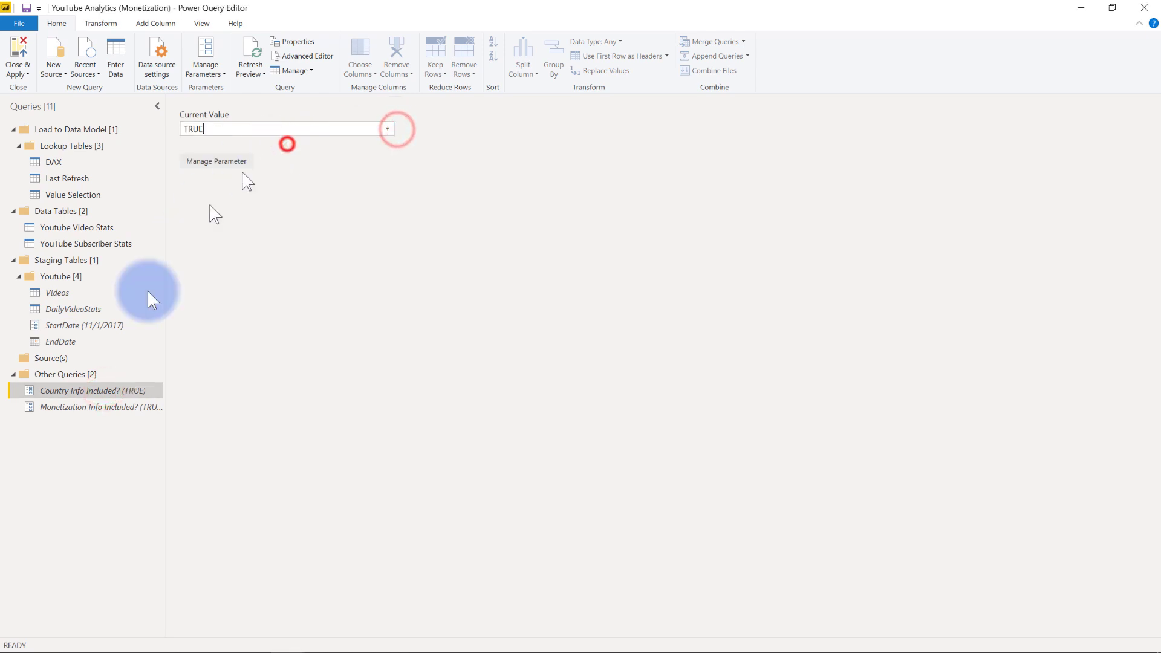
{"action": "left_click", "coordinate": [76, 309]}
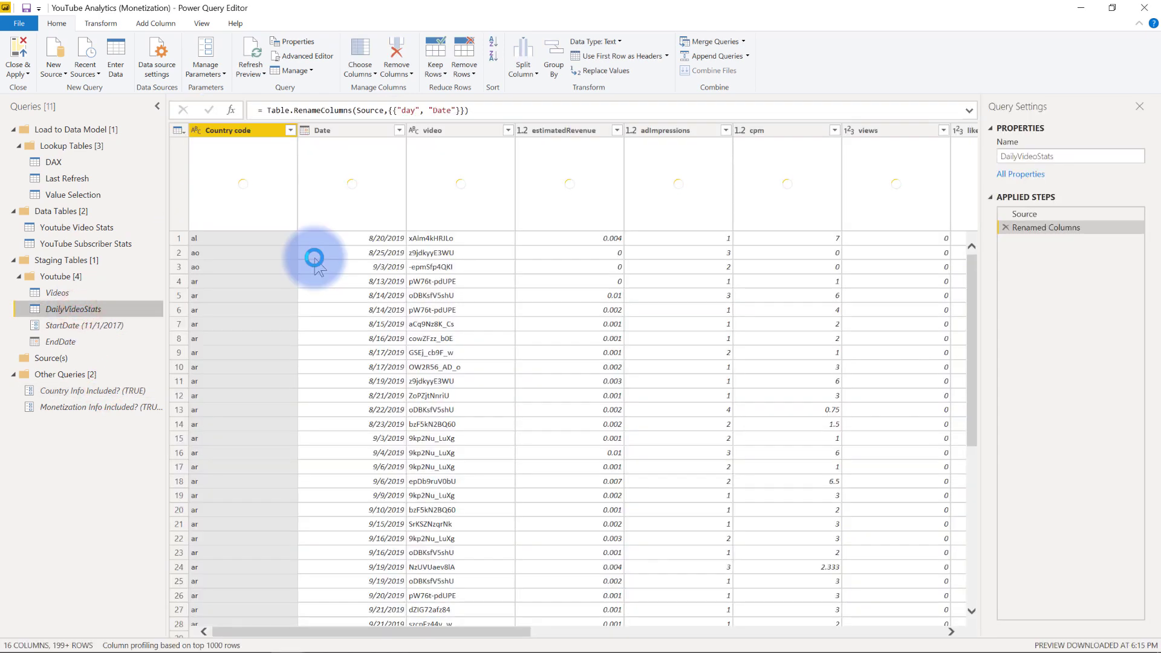